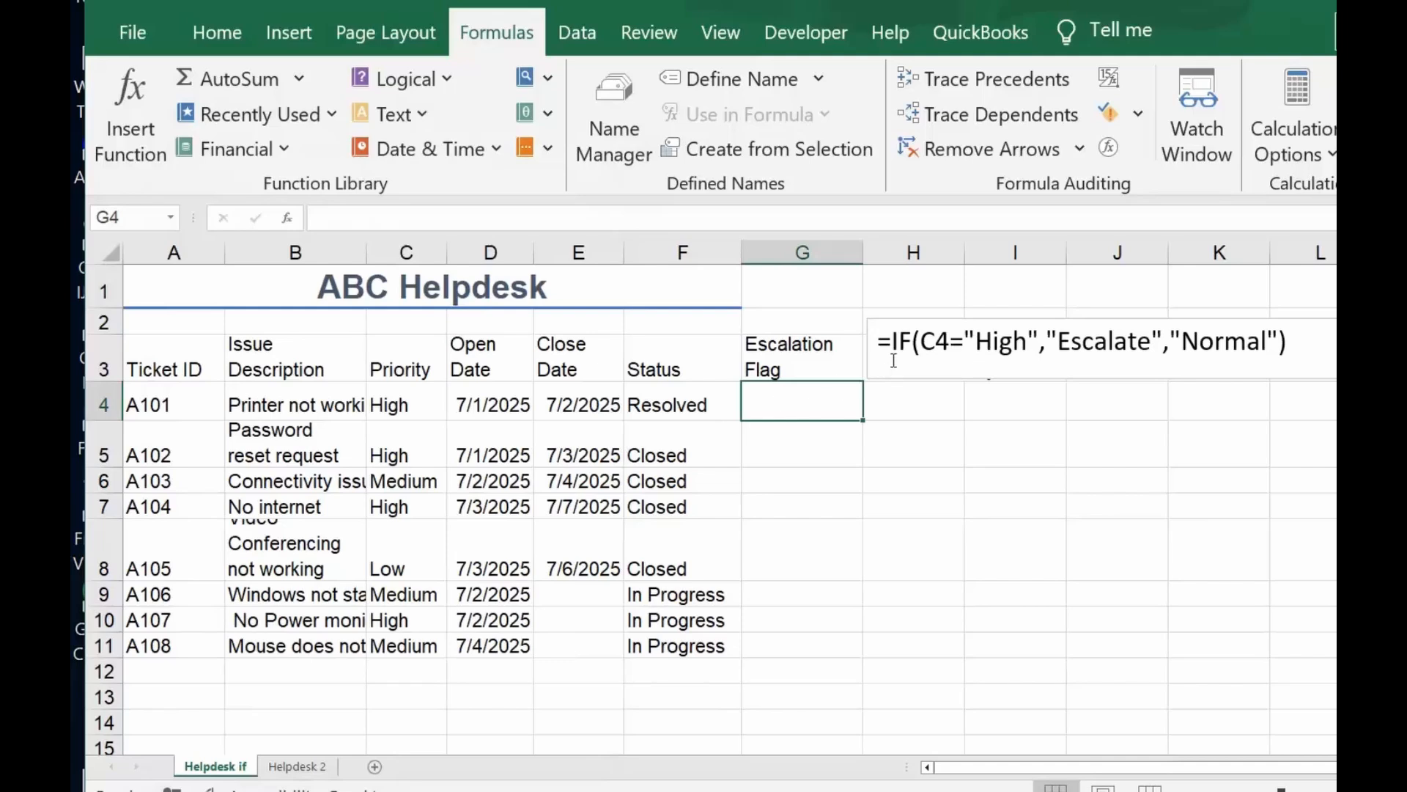
left_click_drag(876, 341, 1264, 404)
left_click(1250, 437)
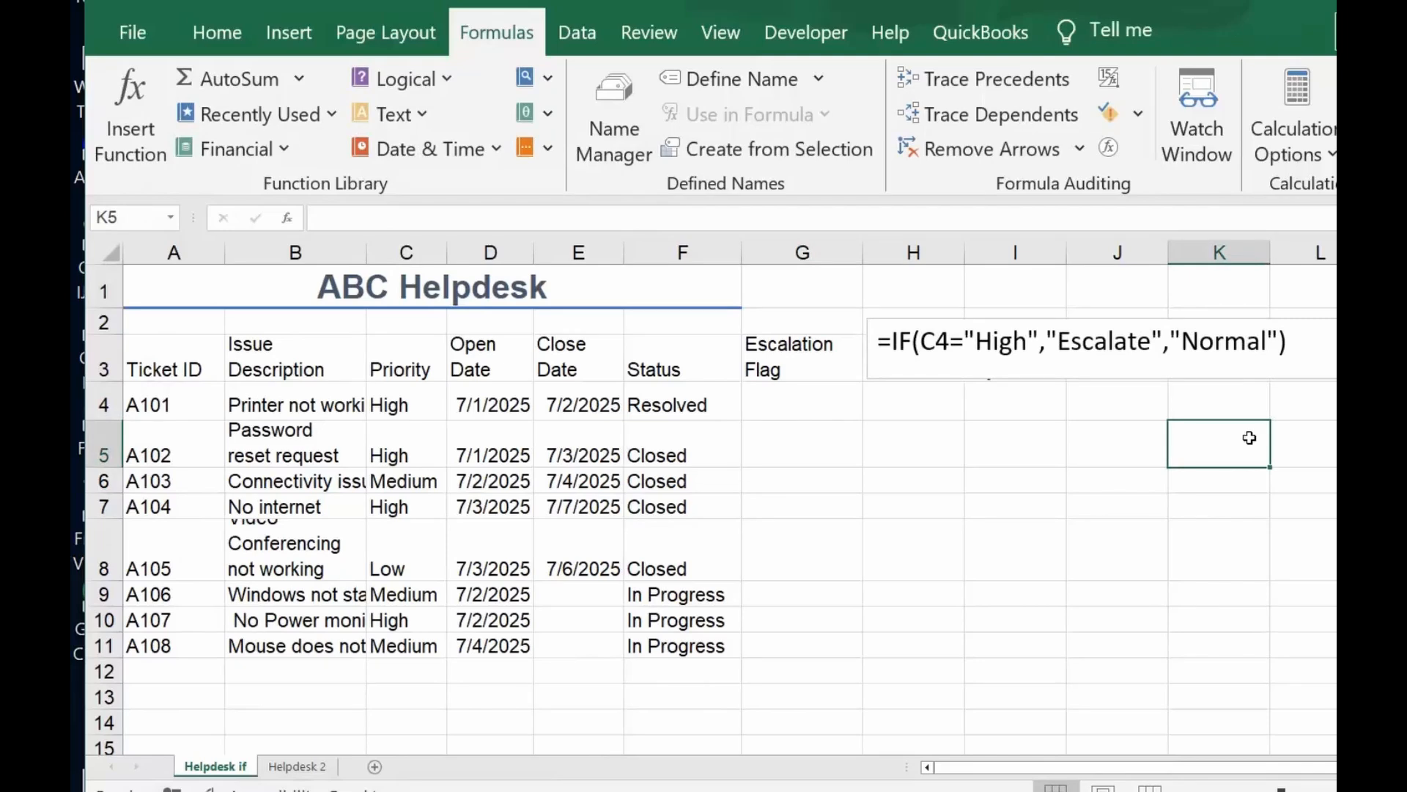
Find the IF function by searching for "if" and insert it into cell G4 under Escalation Flag
left_click(802, 405)
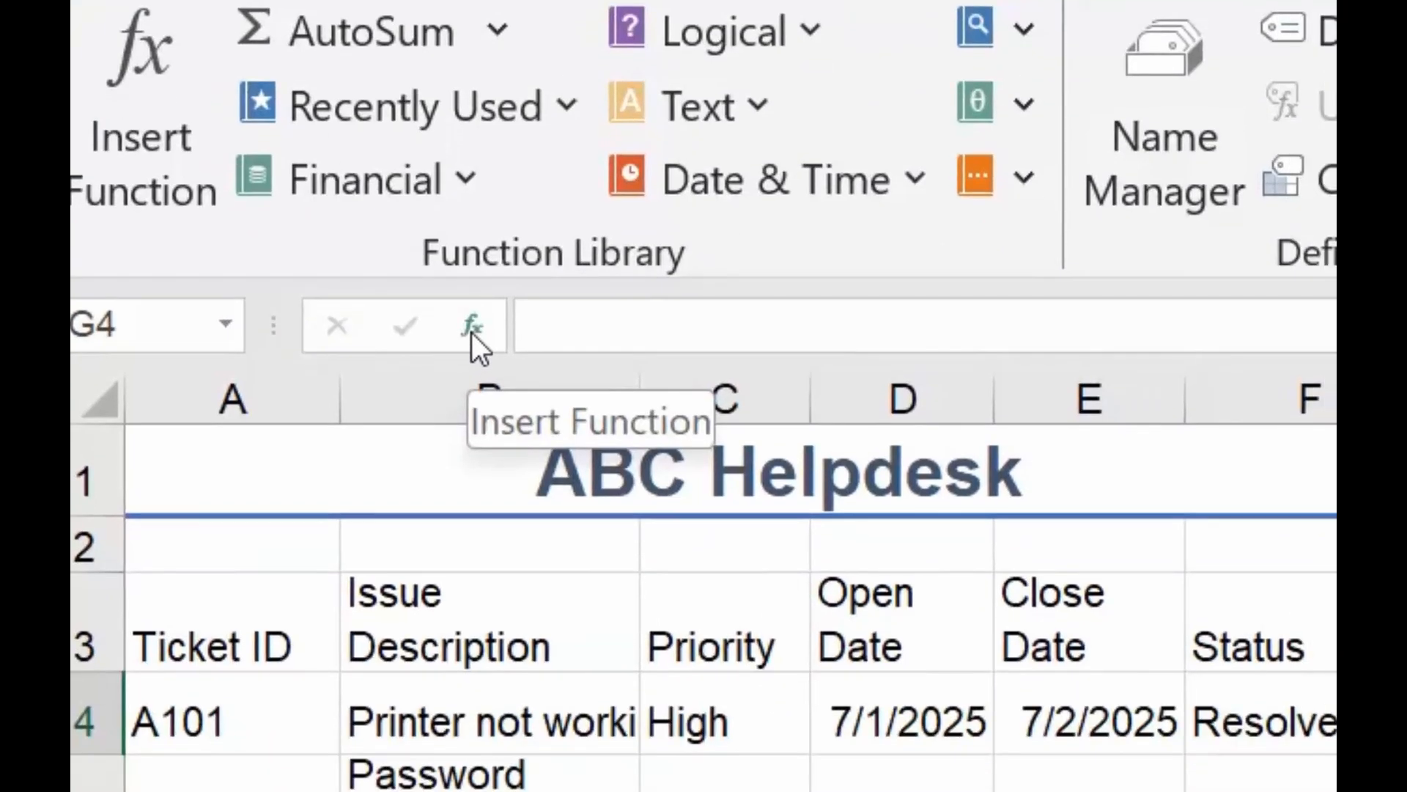
left_click(529, 462)
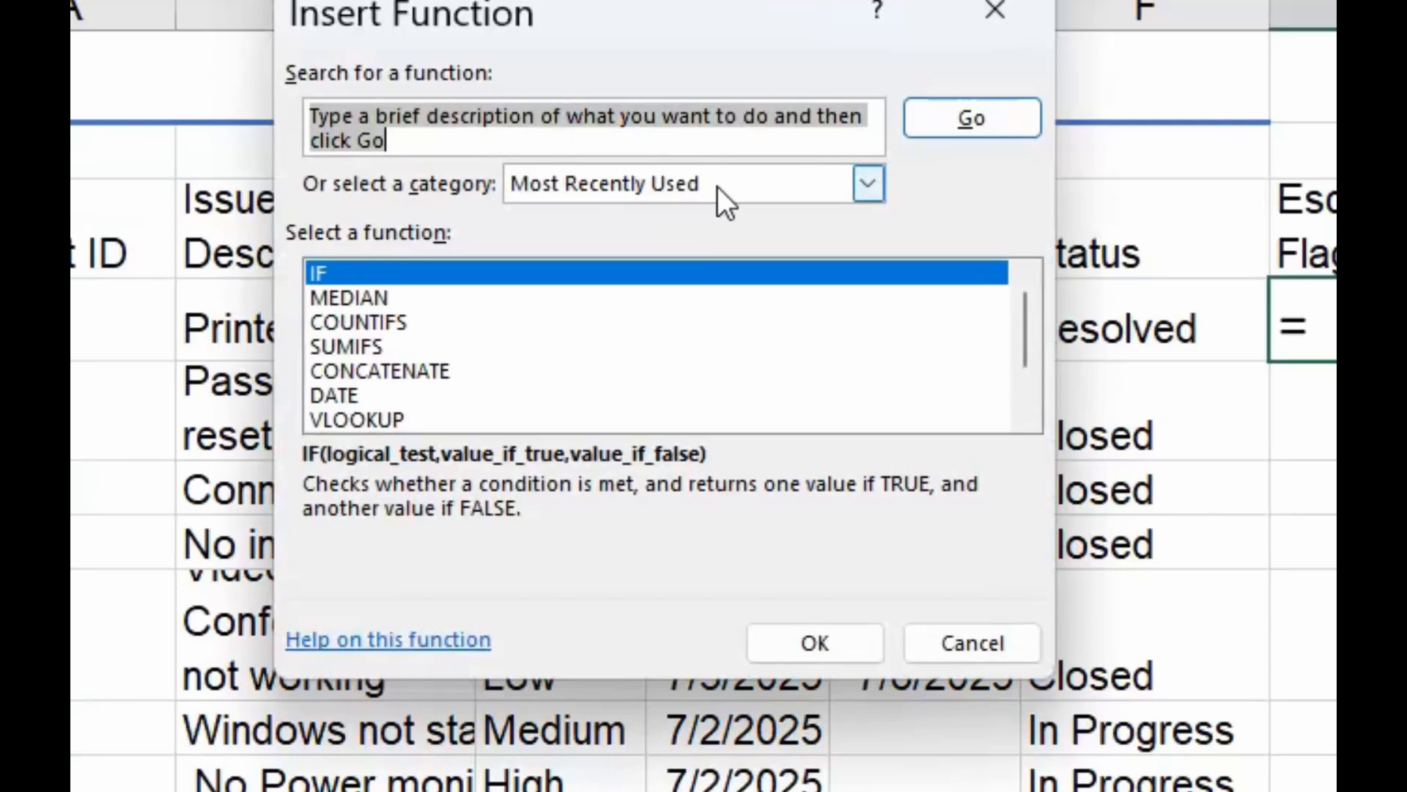
left_click_drag(465, 150, 300, 115)
key("BackSpace")
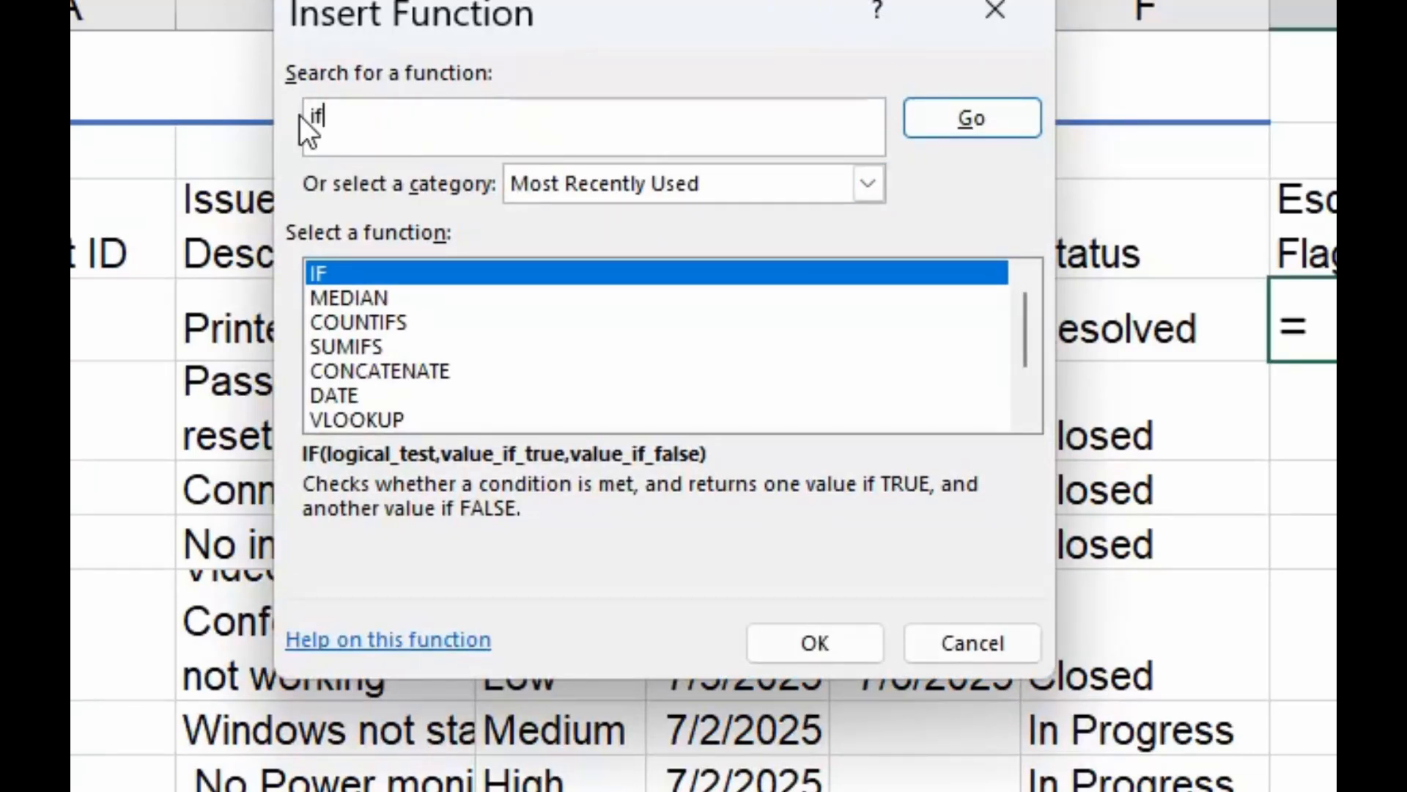
left_click(1004, 120)
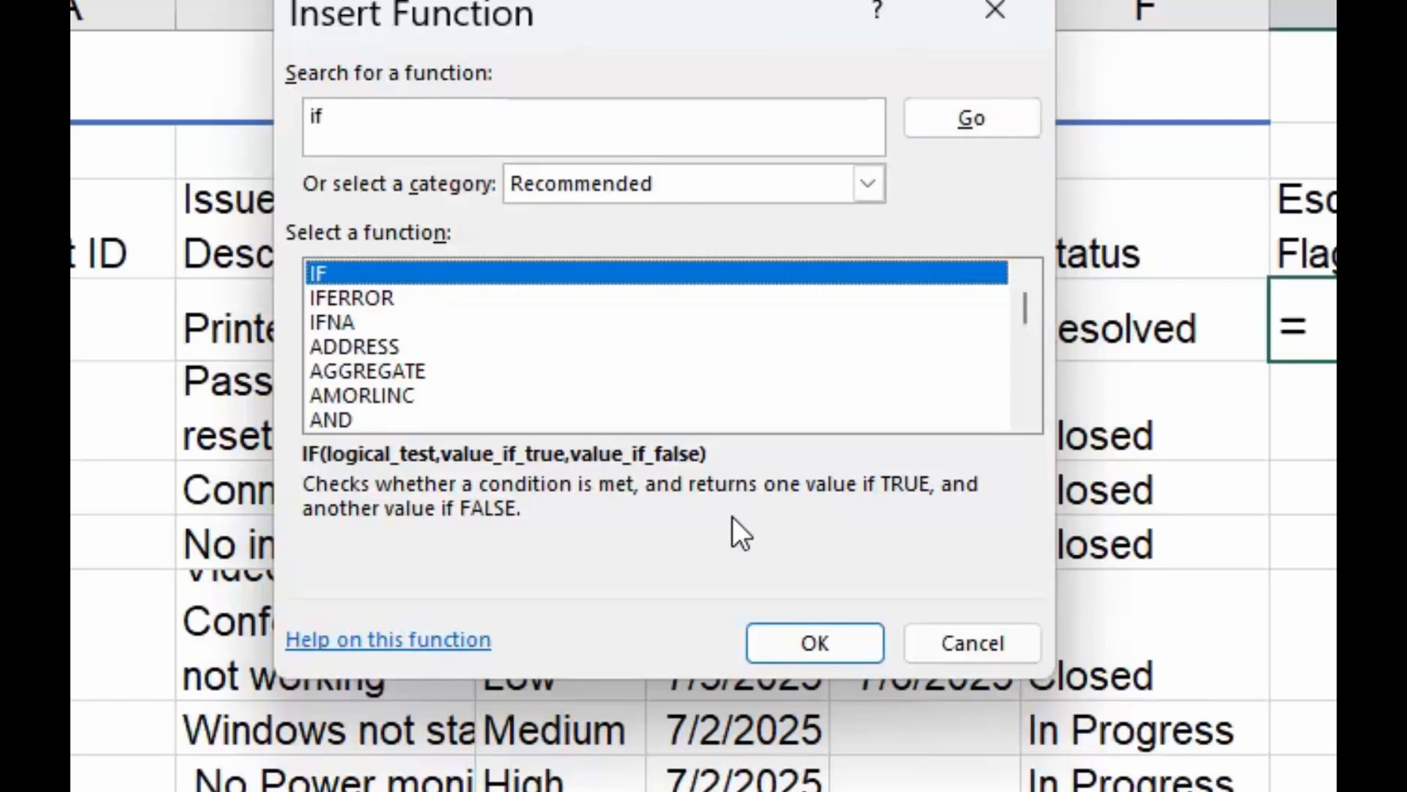
left_click(801, 633)
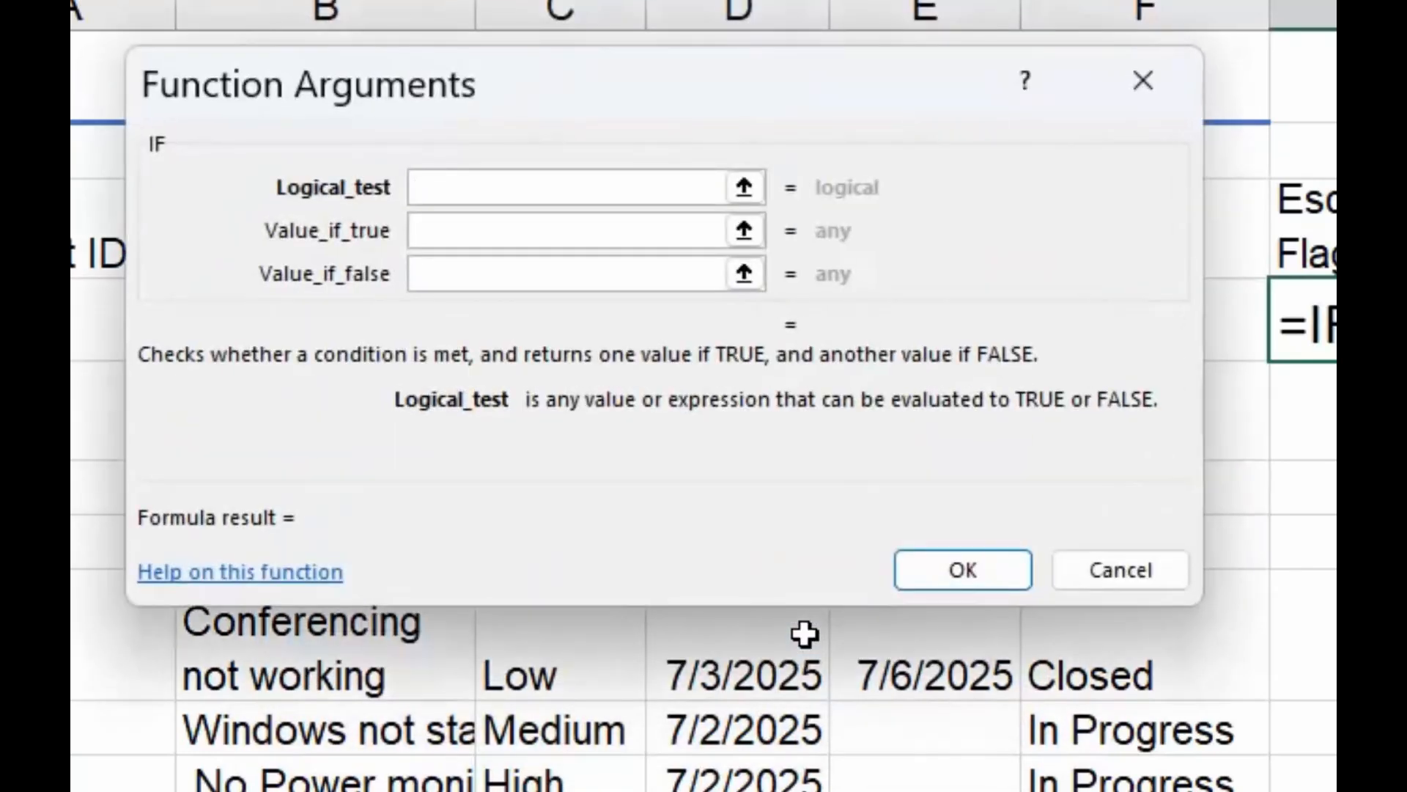
Complete the IF arguments with test C4="High", "Escalate" if true and "Normal" if false
type("c4")
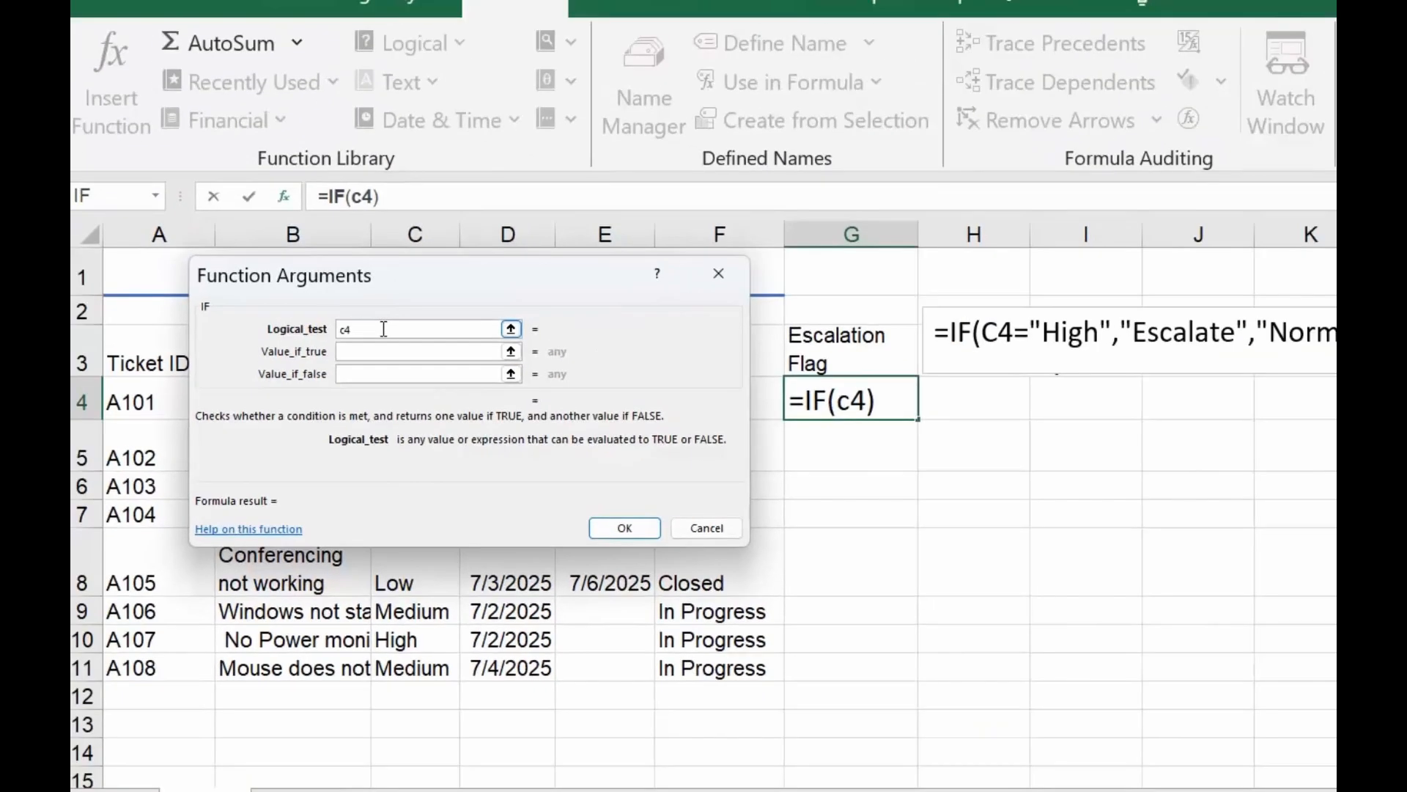
type("=\"High\"")
left_click(359, 352)
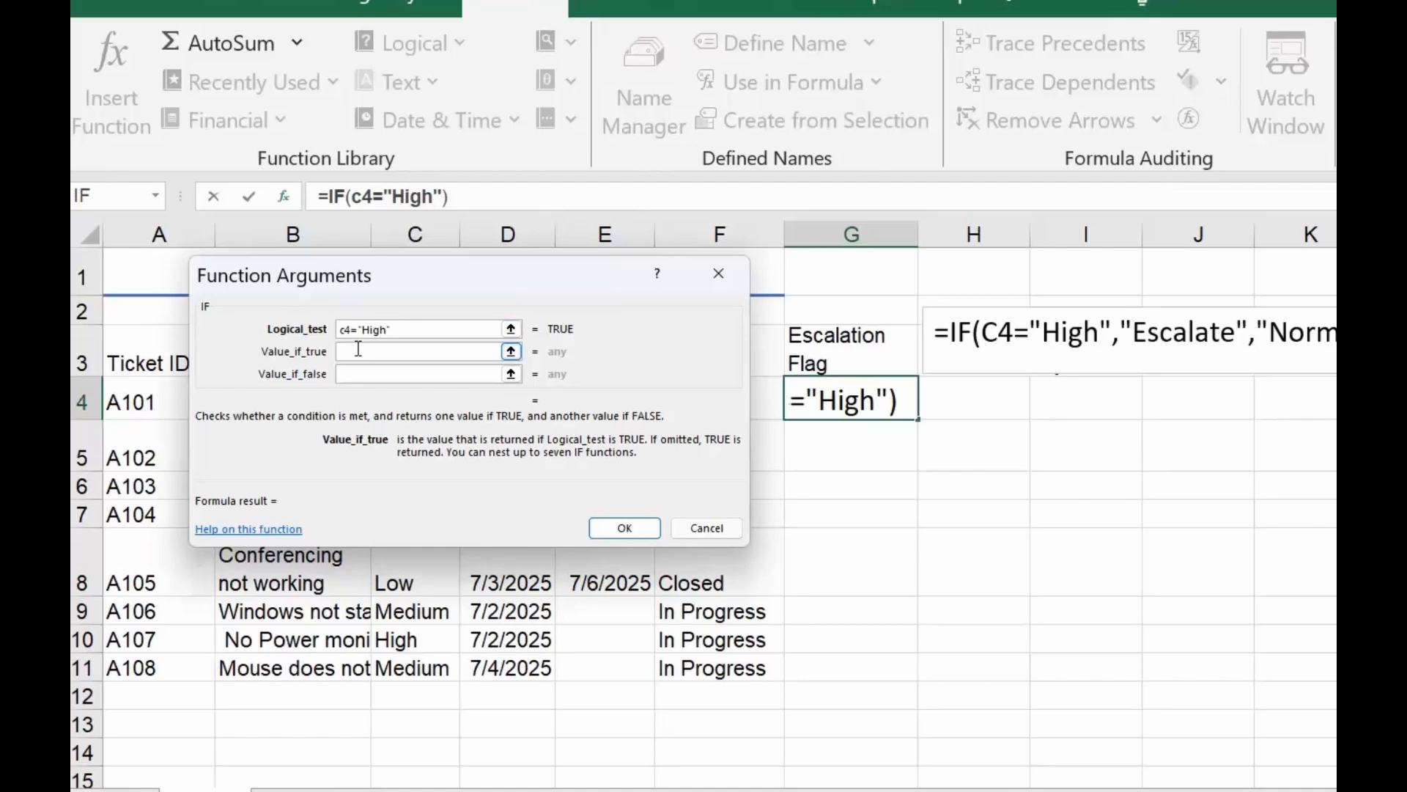
type("\"")
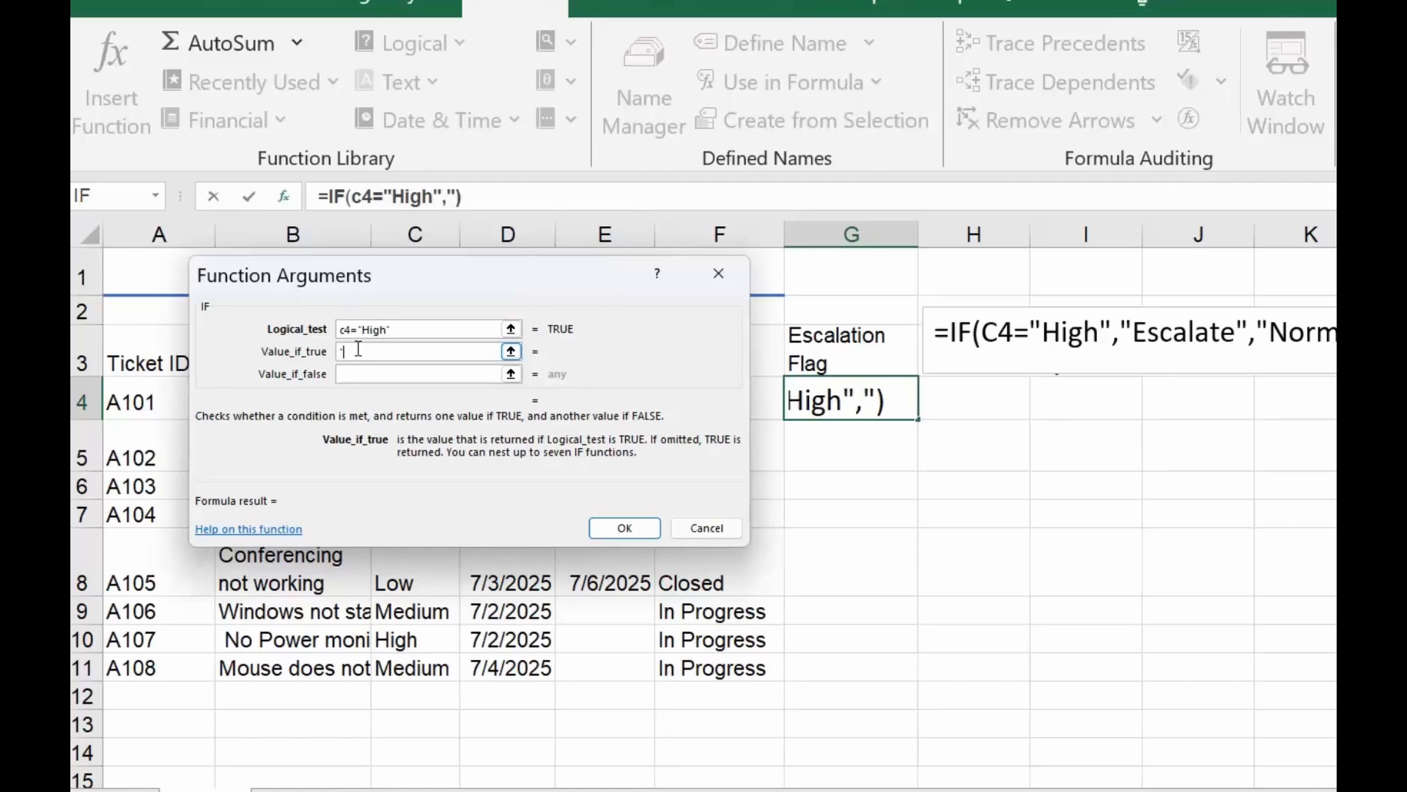
type("Escalate\"")
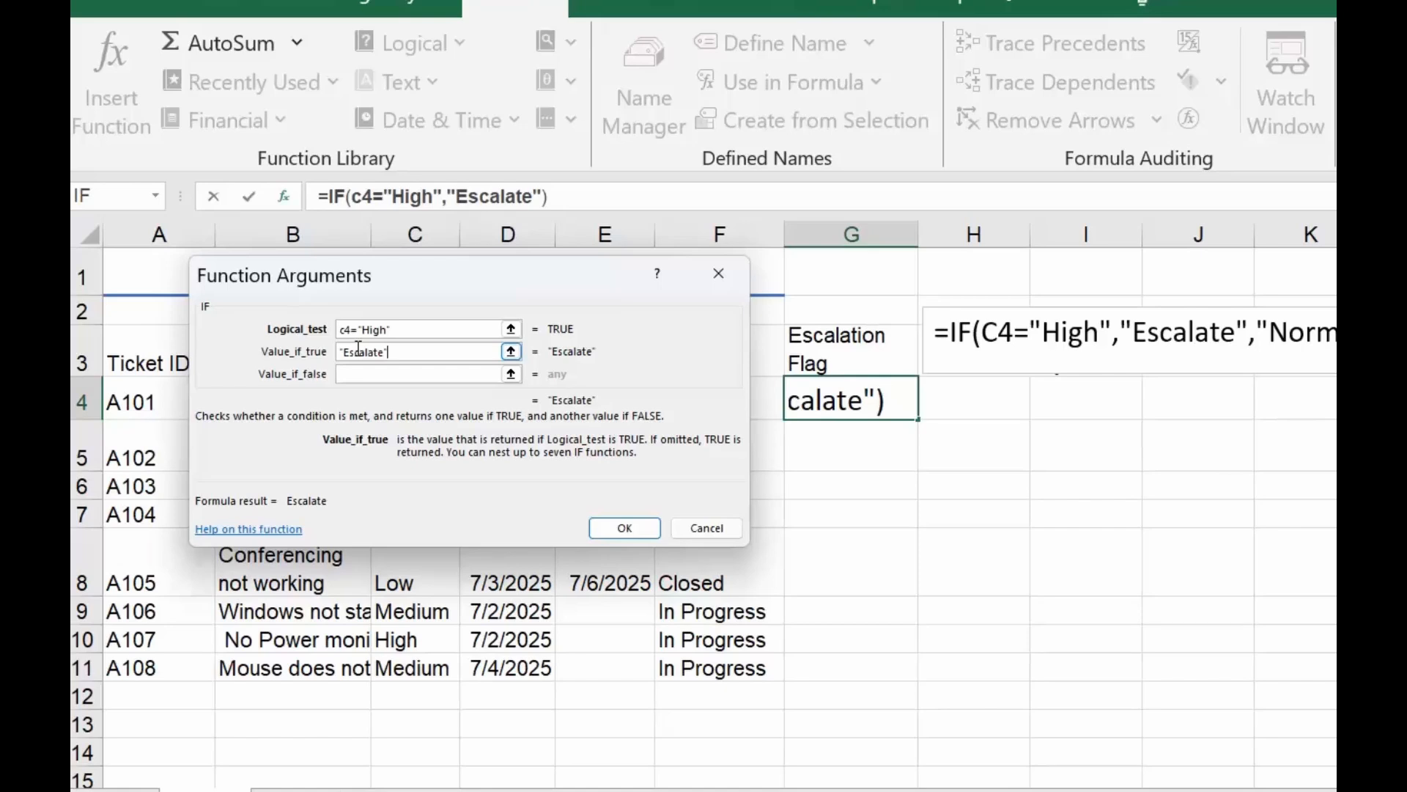
left_click(367, 374)
type("\"Normal\"")
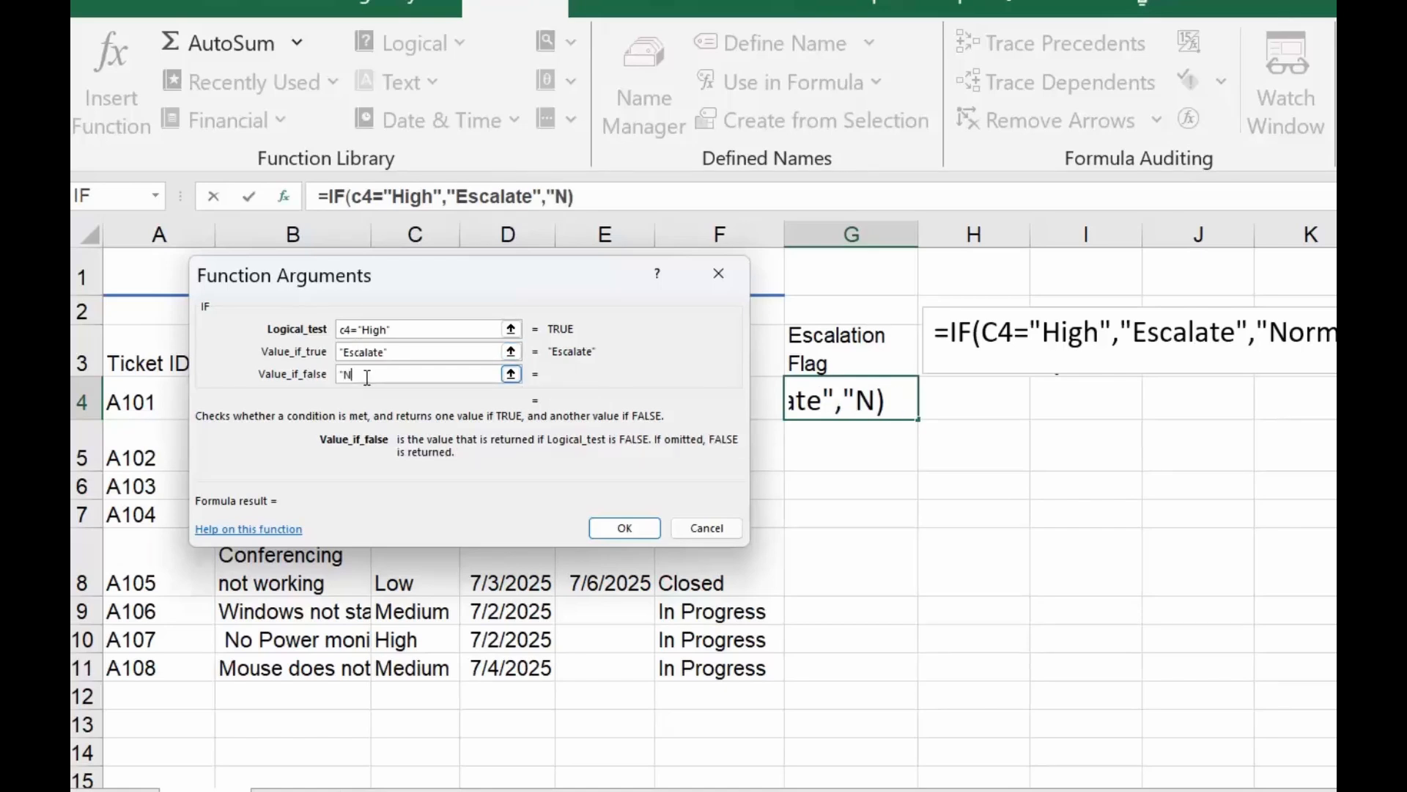
left_click(626, 529)
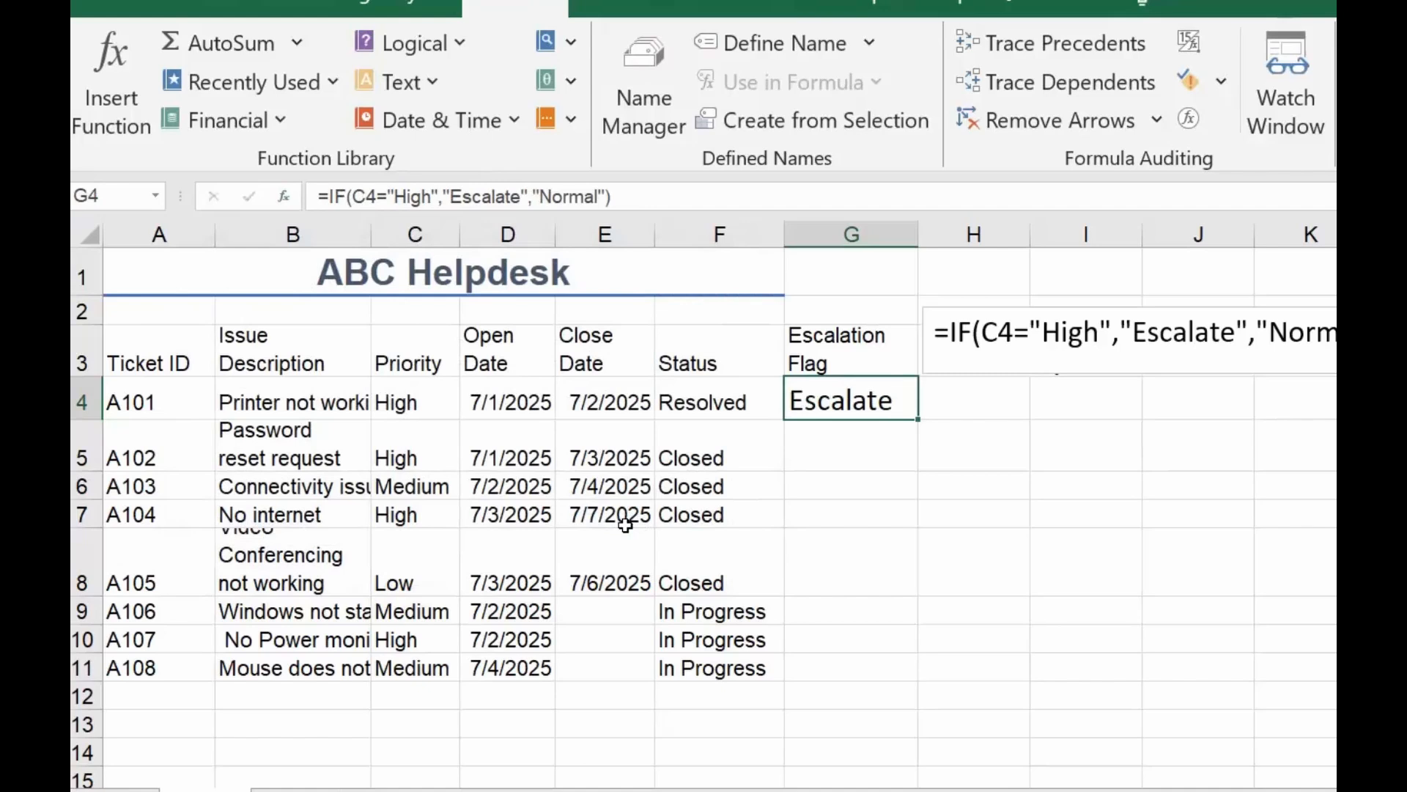
Fill the IF formula from G4 down the Escalation Flag column through the last ticket in row 11
left_click_drag(916, 420, 939, 552)
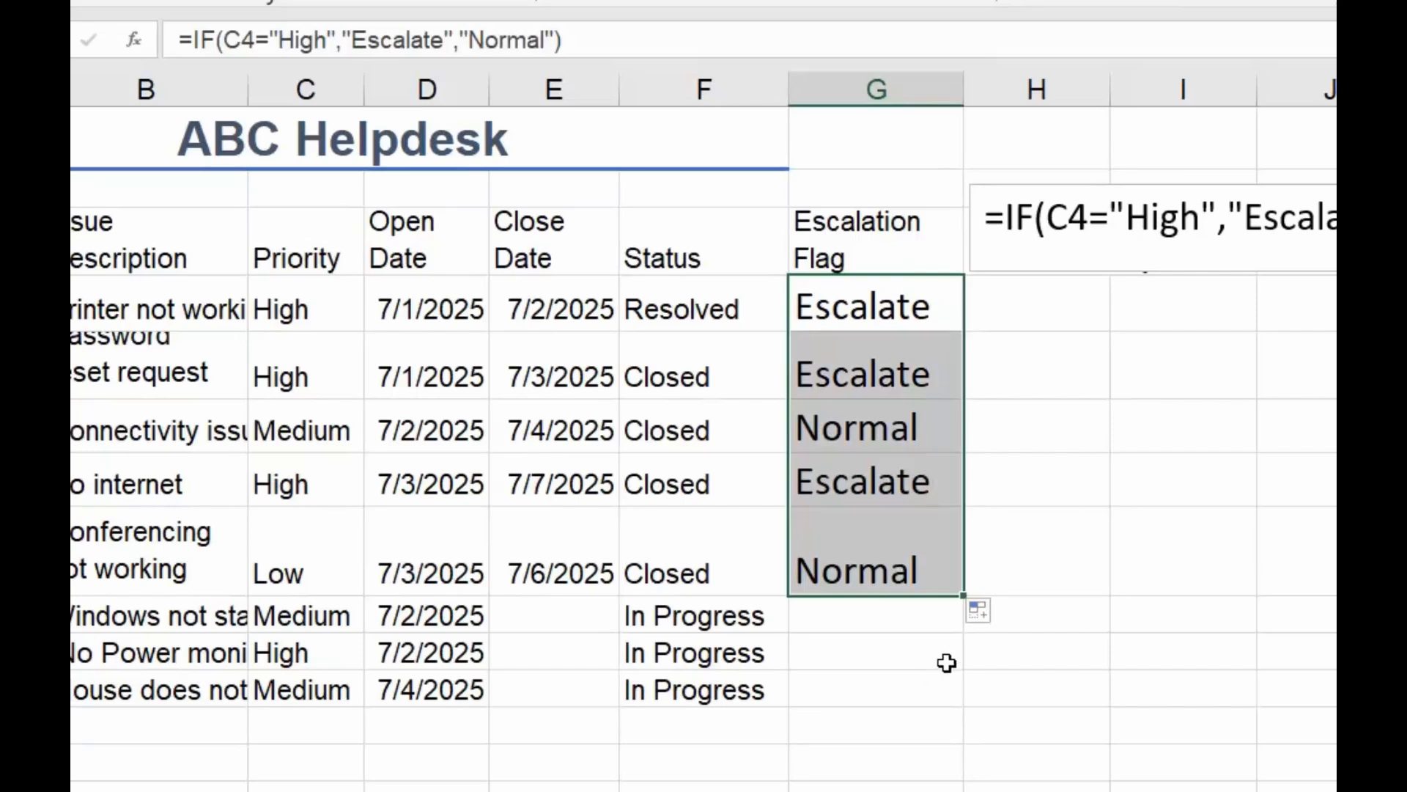
double_click(963, 596)
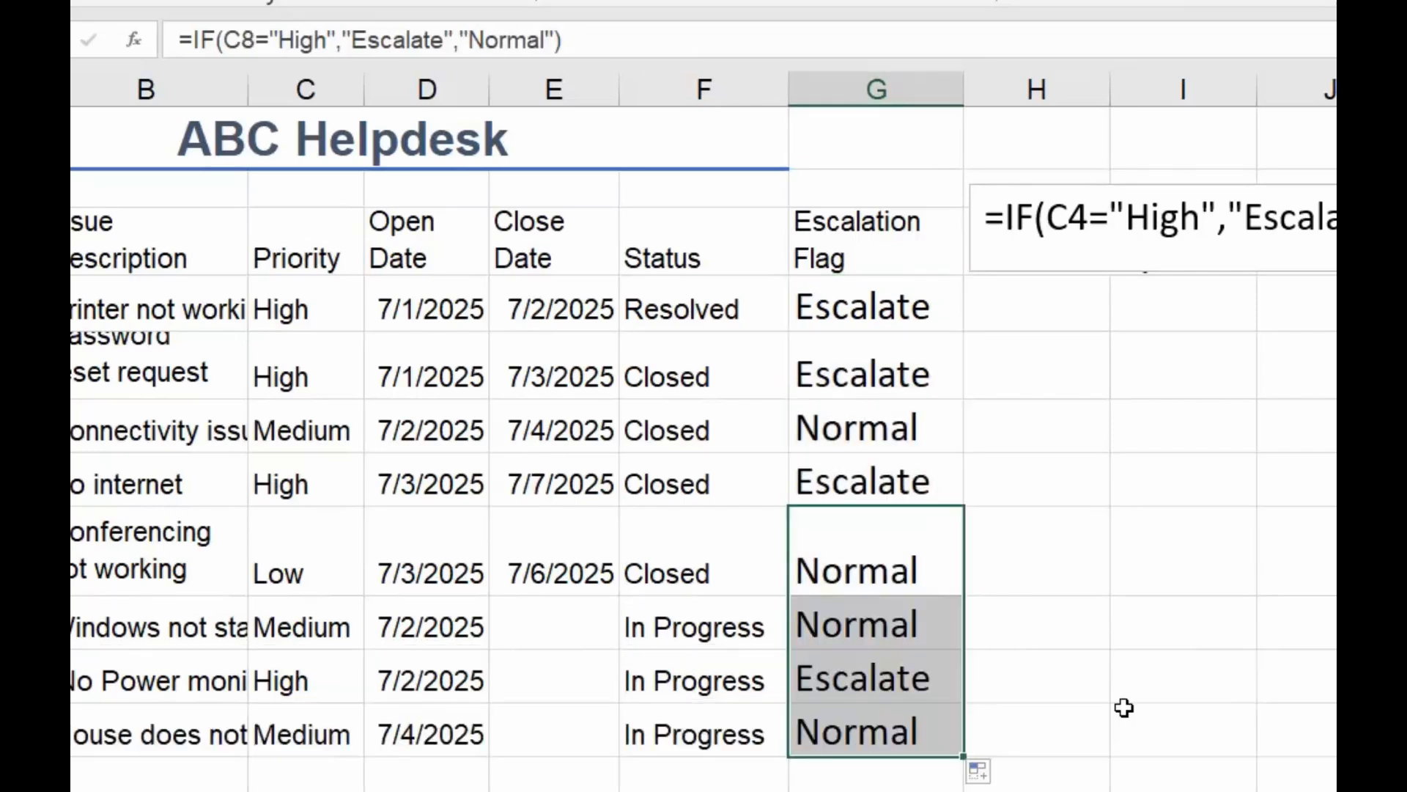
left_click(1124, 706)
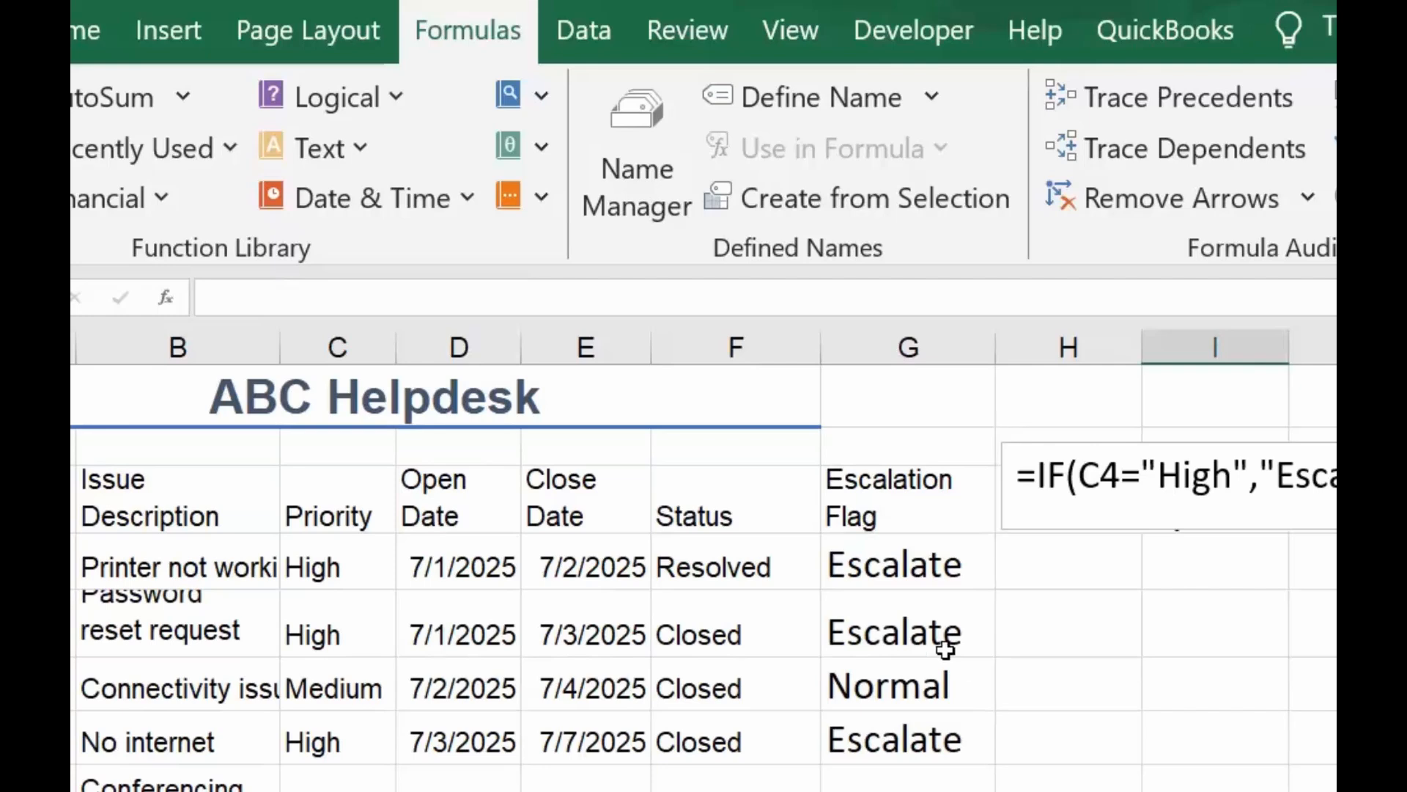
Clear the word Normal from the value-if-false text in G4's formula and fill the revised formula down the Escalation Flag column
left_click(902, 570)
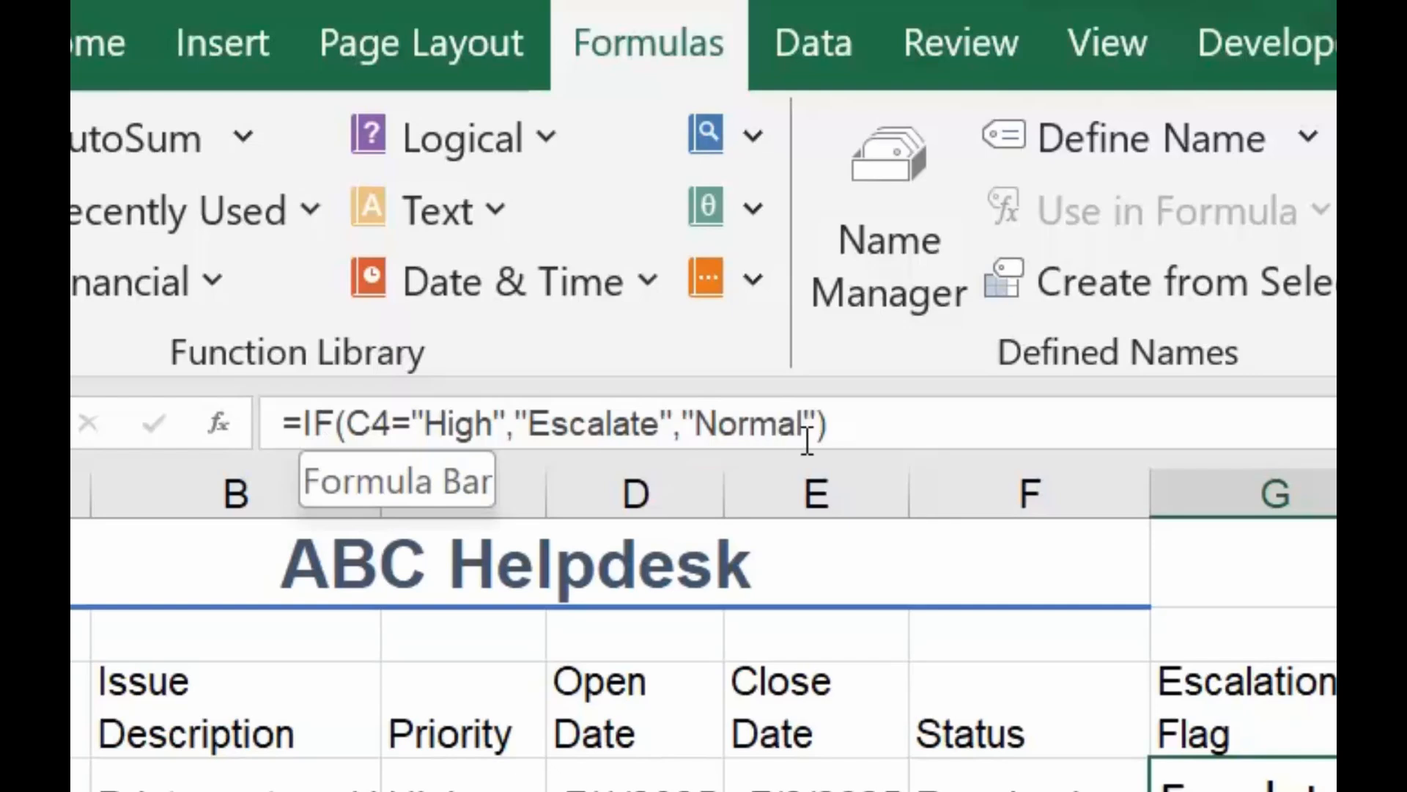
left_click_drag(802, 422, 695, 419)
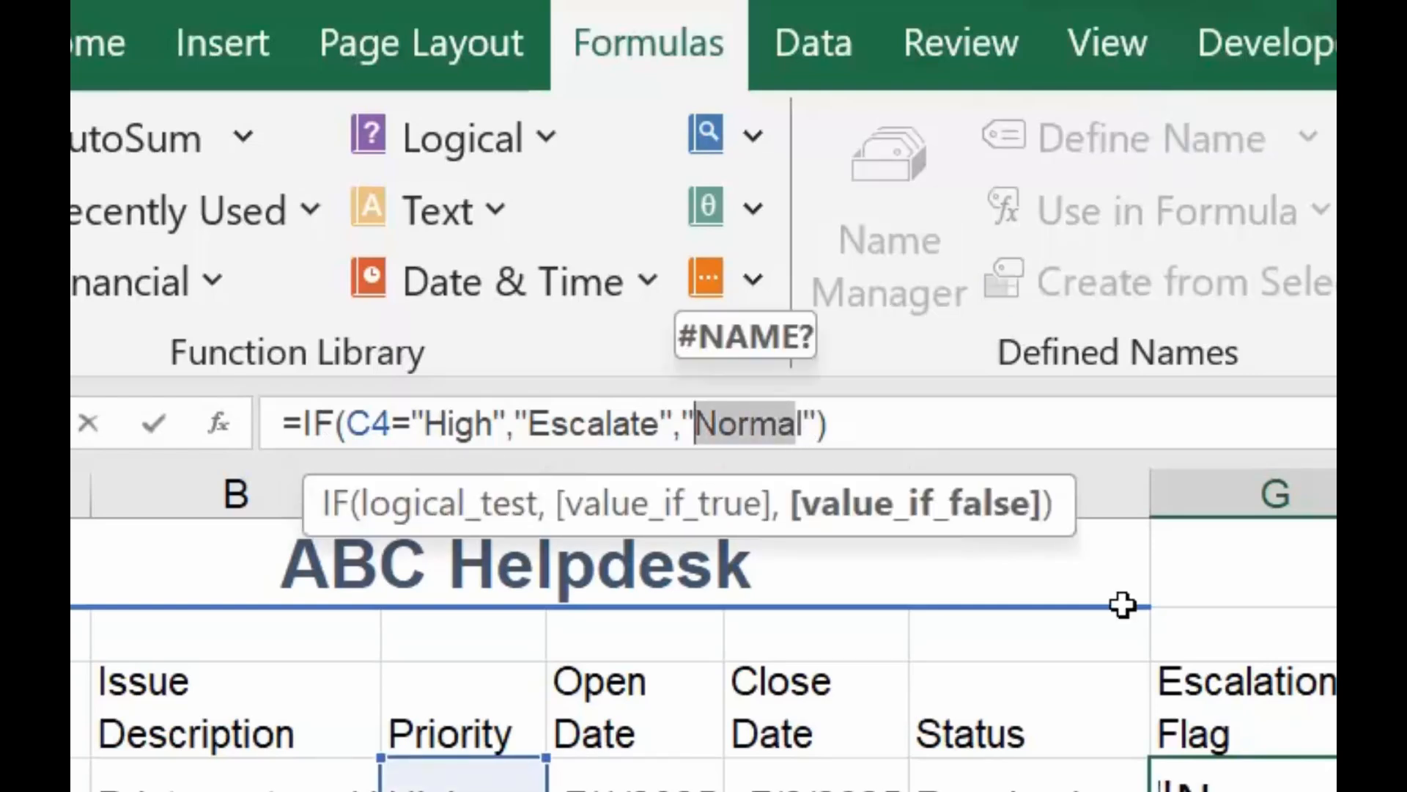
key("BackSpace")
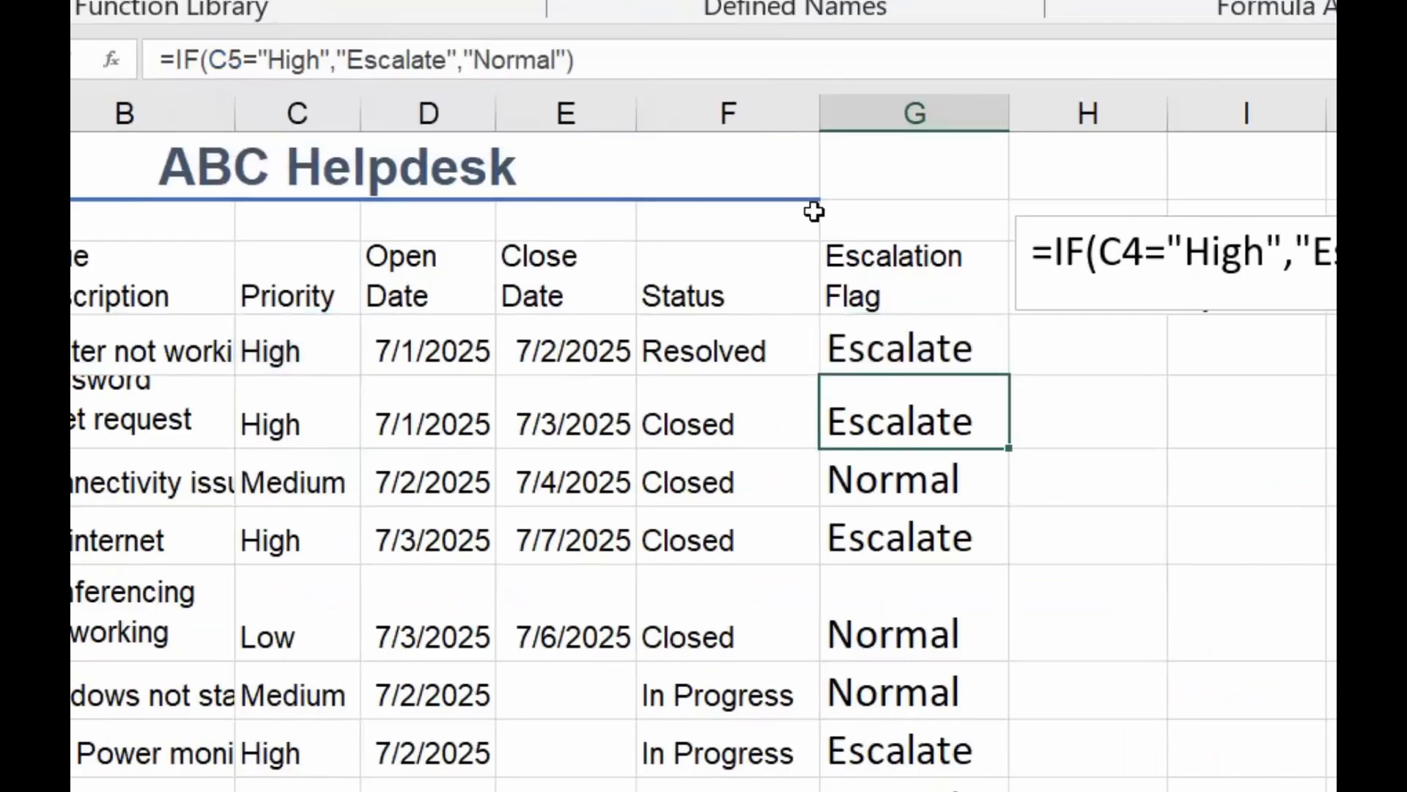
left_click(990, 328)
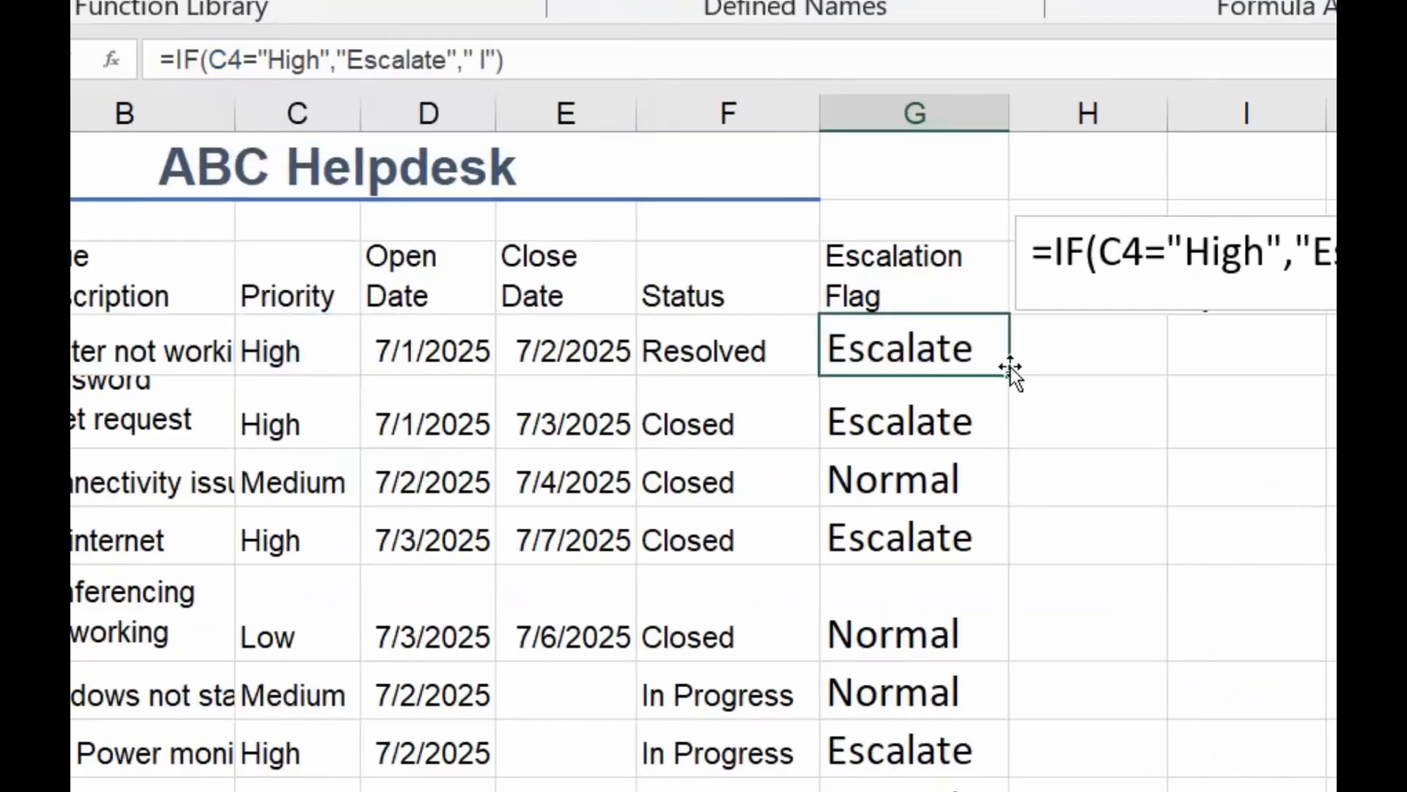
left_click_drag(1010, 367, 1000, 788)
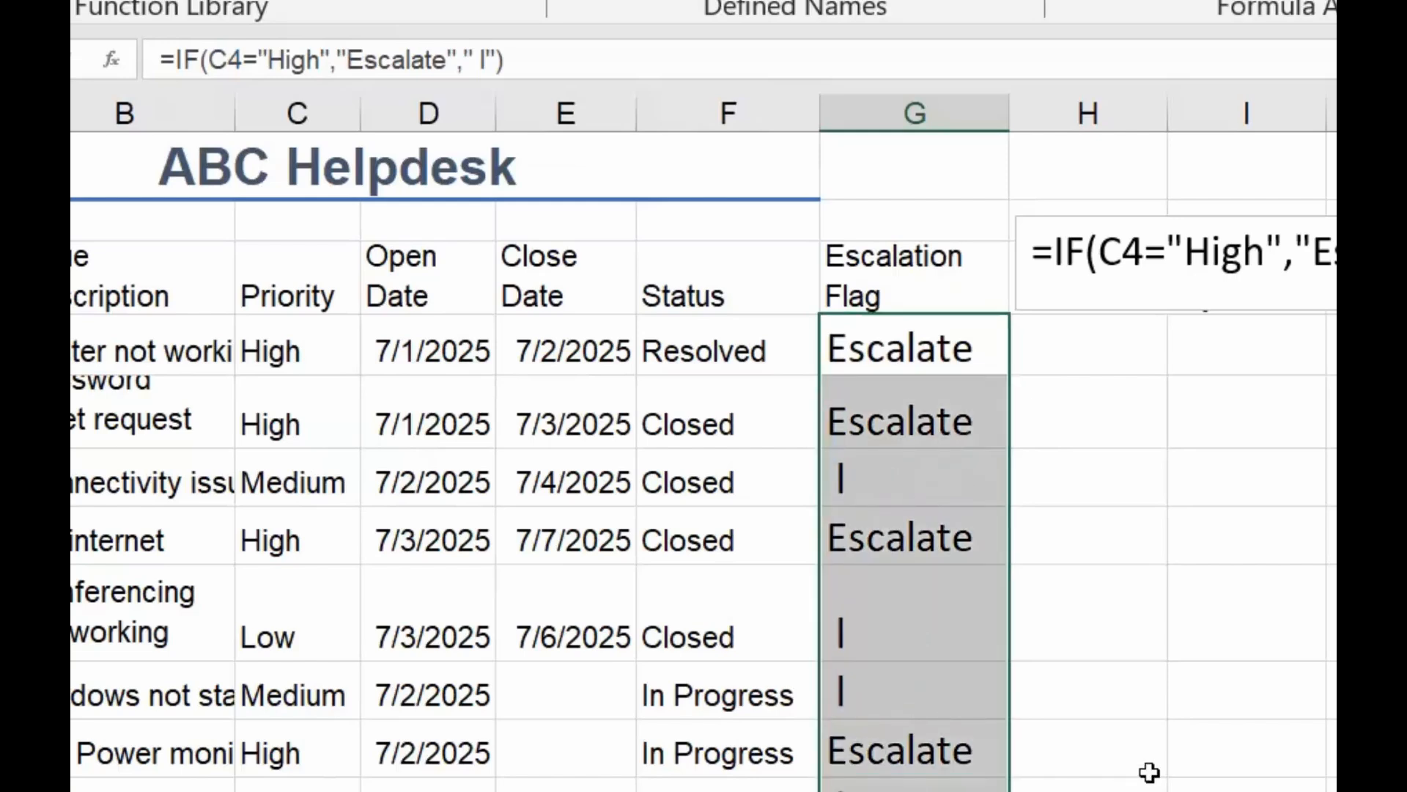
Delete the leftover "l" from the value-if-false text and apply the corrected formula to all selected Escalation Flag cells
left_click(488, 59)
key("BackSpace")
key("ctrl+Return")
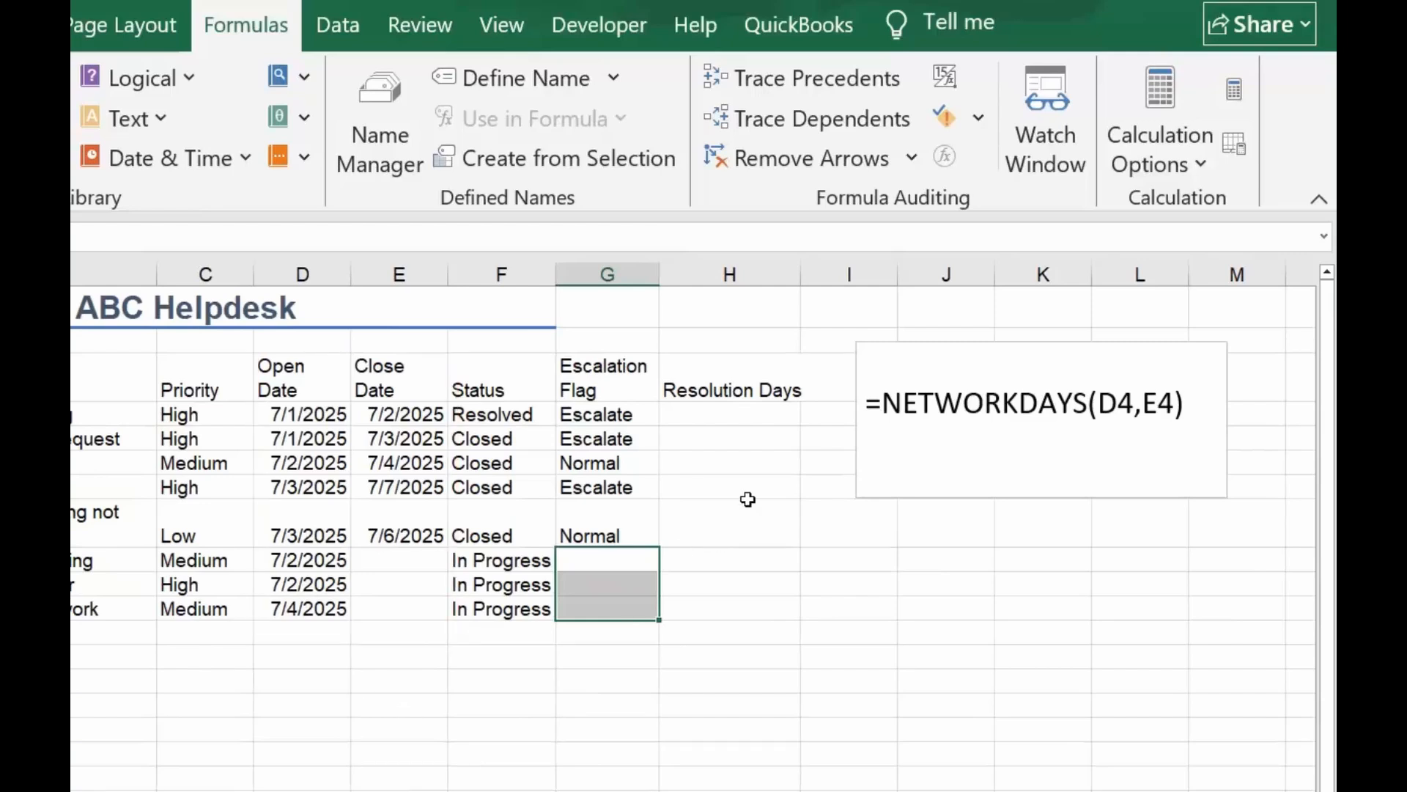
Find NETWORKDAYS by searching for "networkdays" and insert it into cell H4 under Resolution Days
left_click(747, 415)
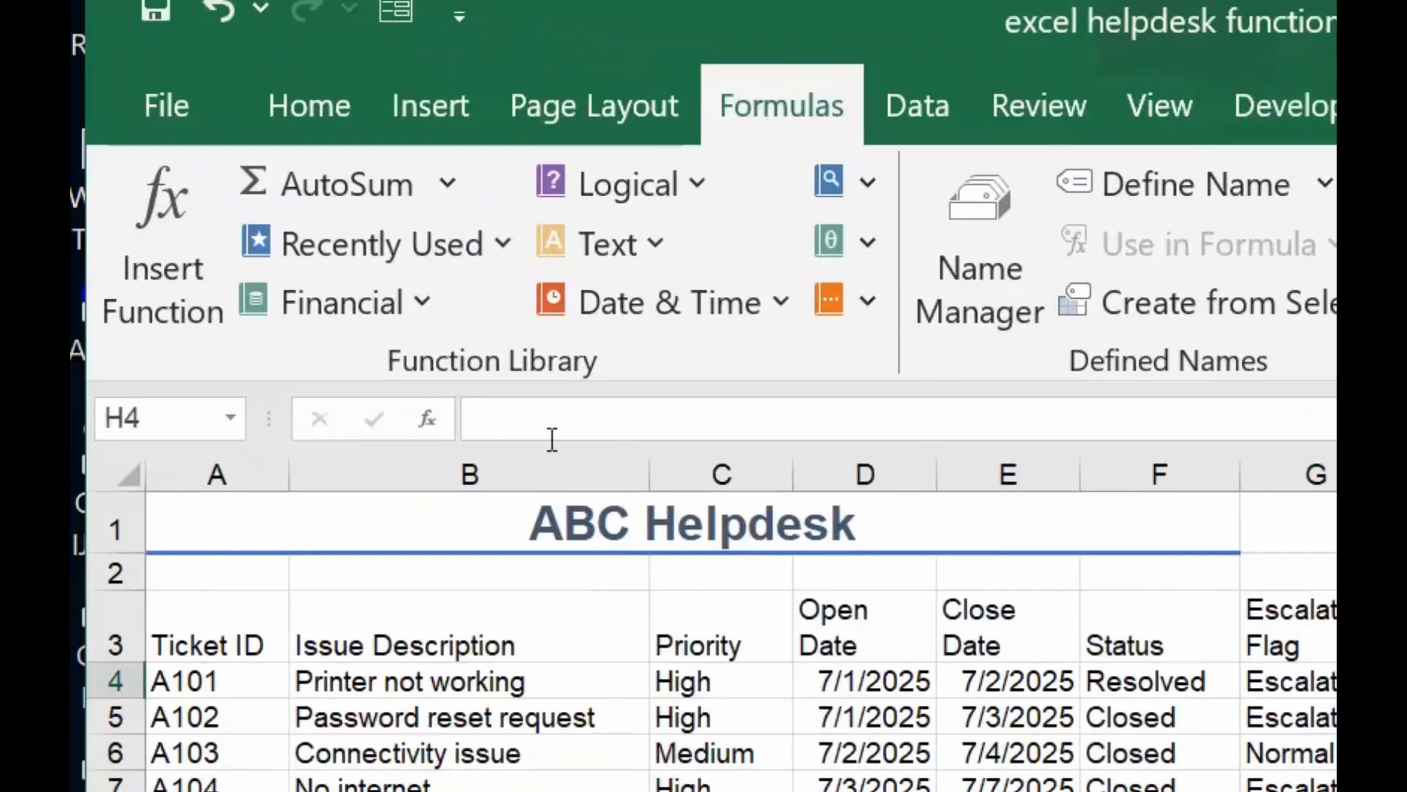
left_click(427, 418)
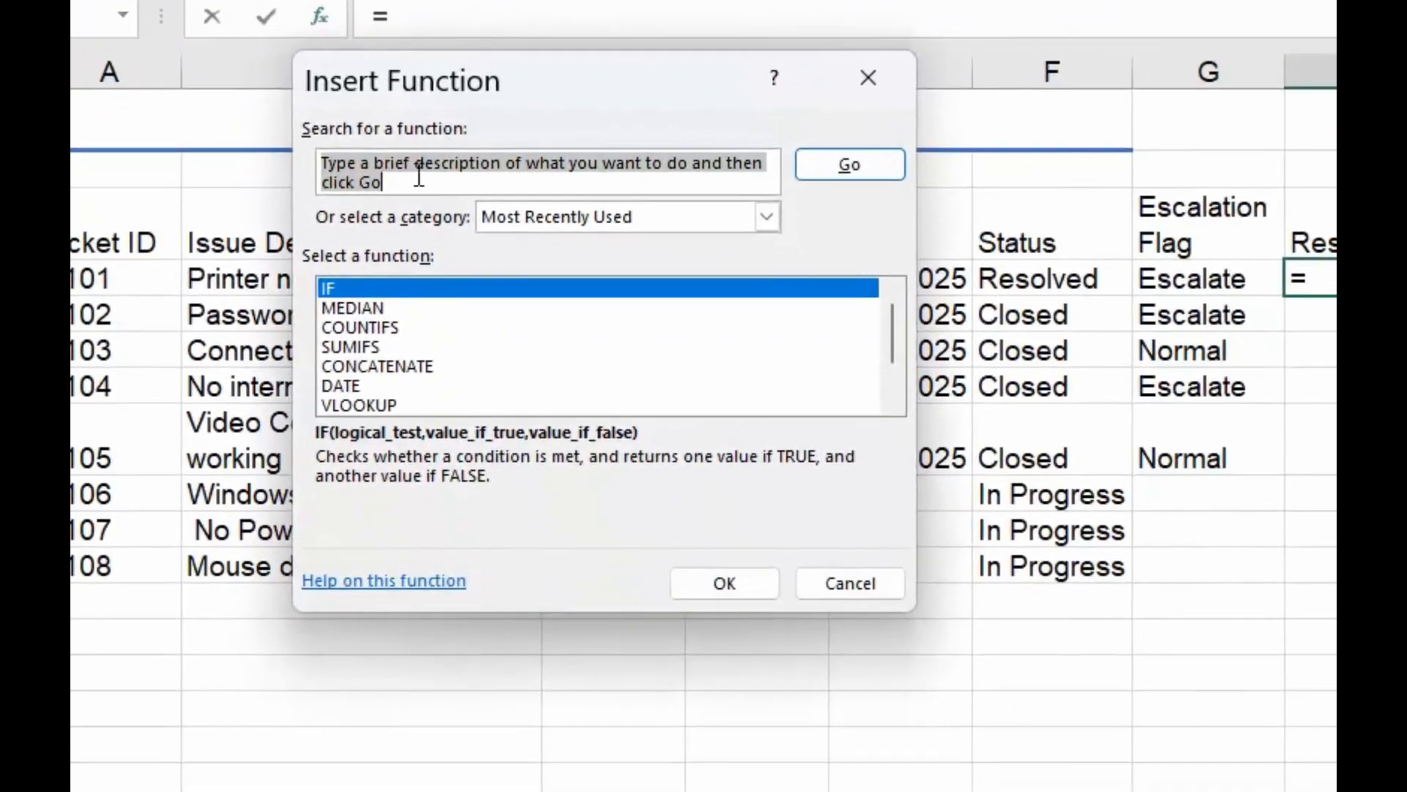
left_click(433, 430)
left_click_drag(365, 175, 312, 152)
type("networkdays")
key("Return")
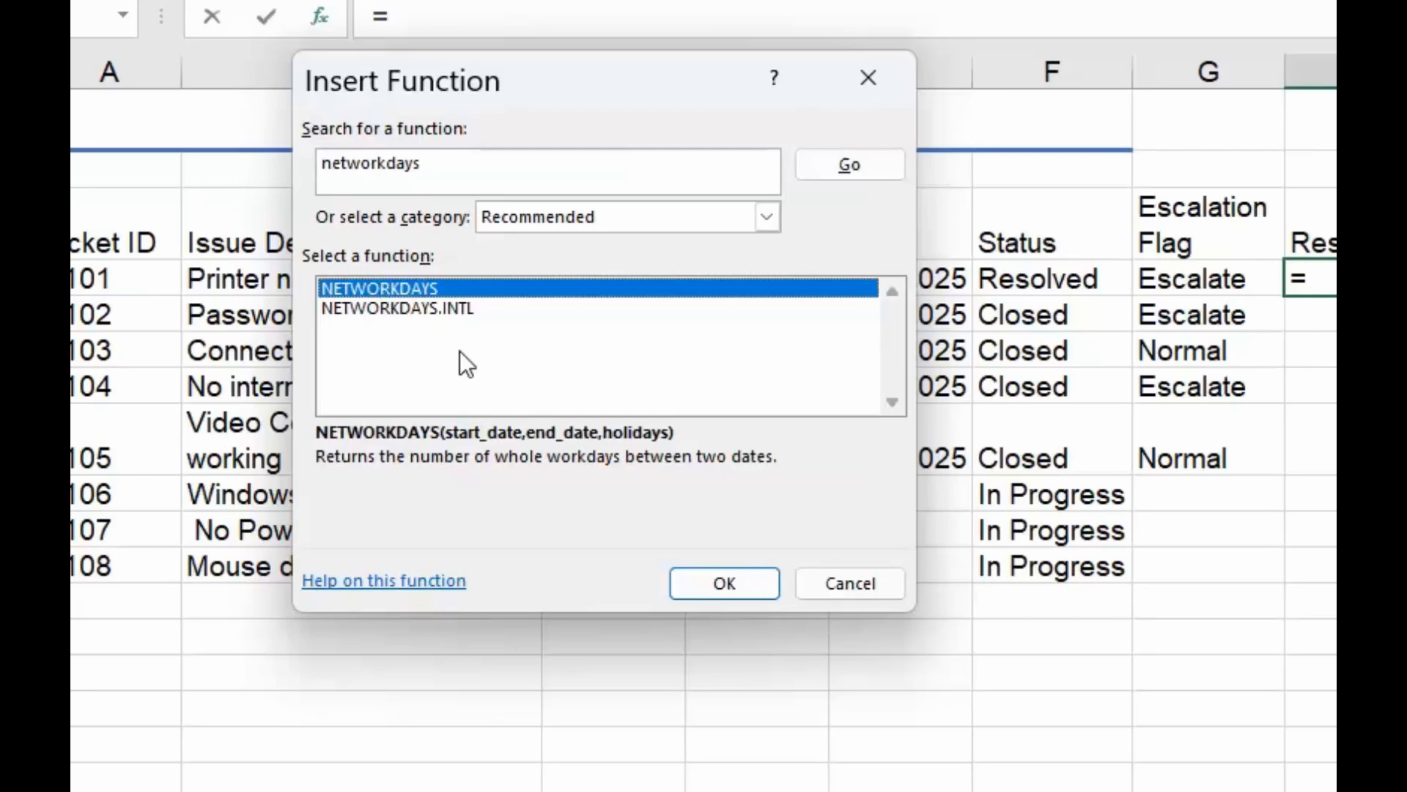
left_click(711, 583)
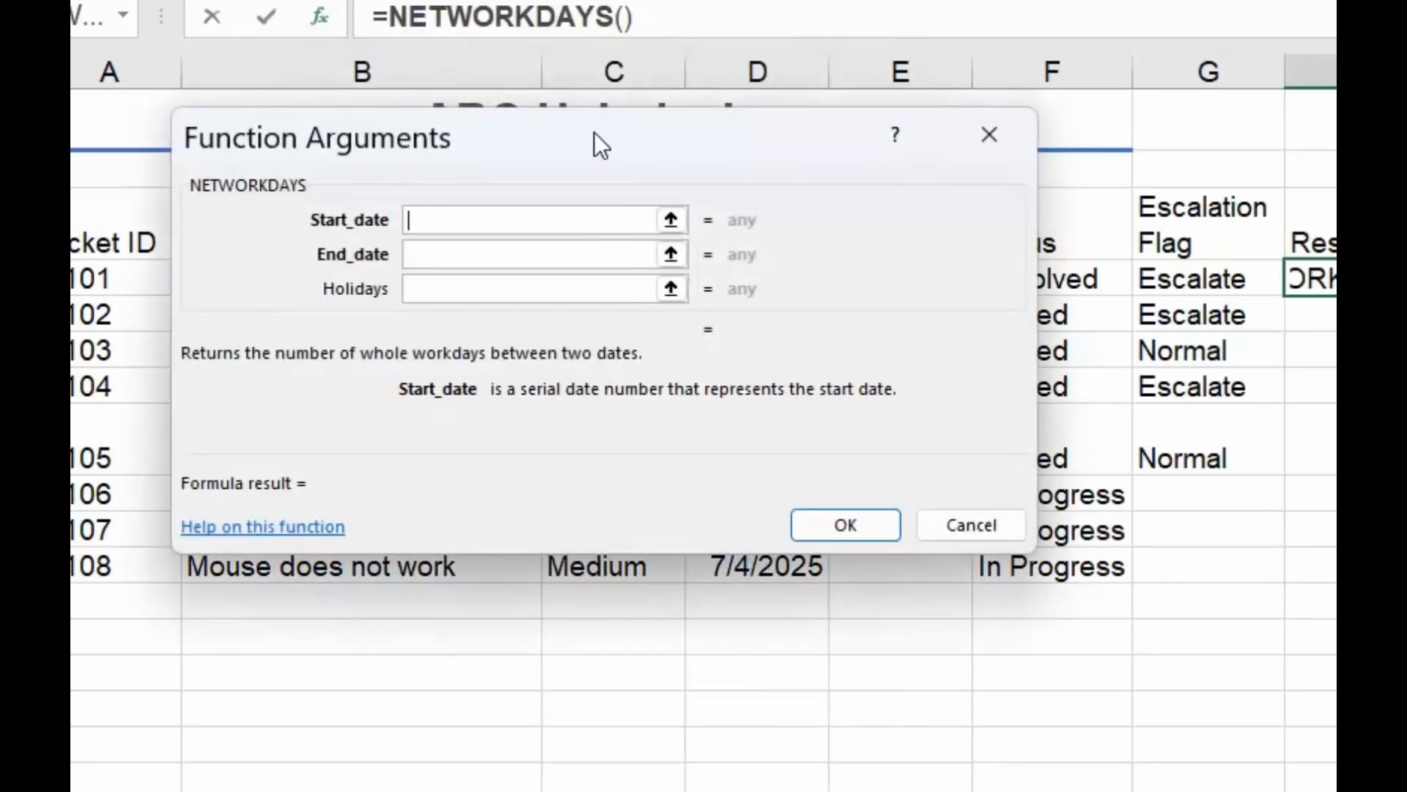
Set the NETWORKDAYS start date to D4 and end date to E4, and fill the formula down through H8
left_click_drag(594, 132, 1017, 326)
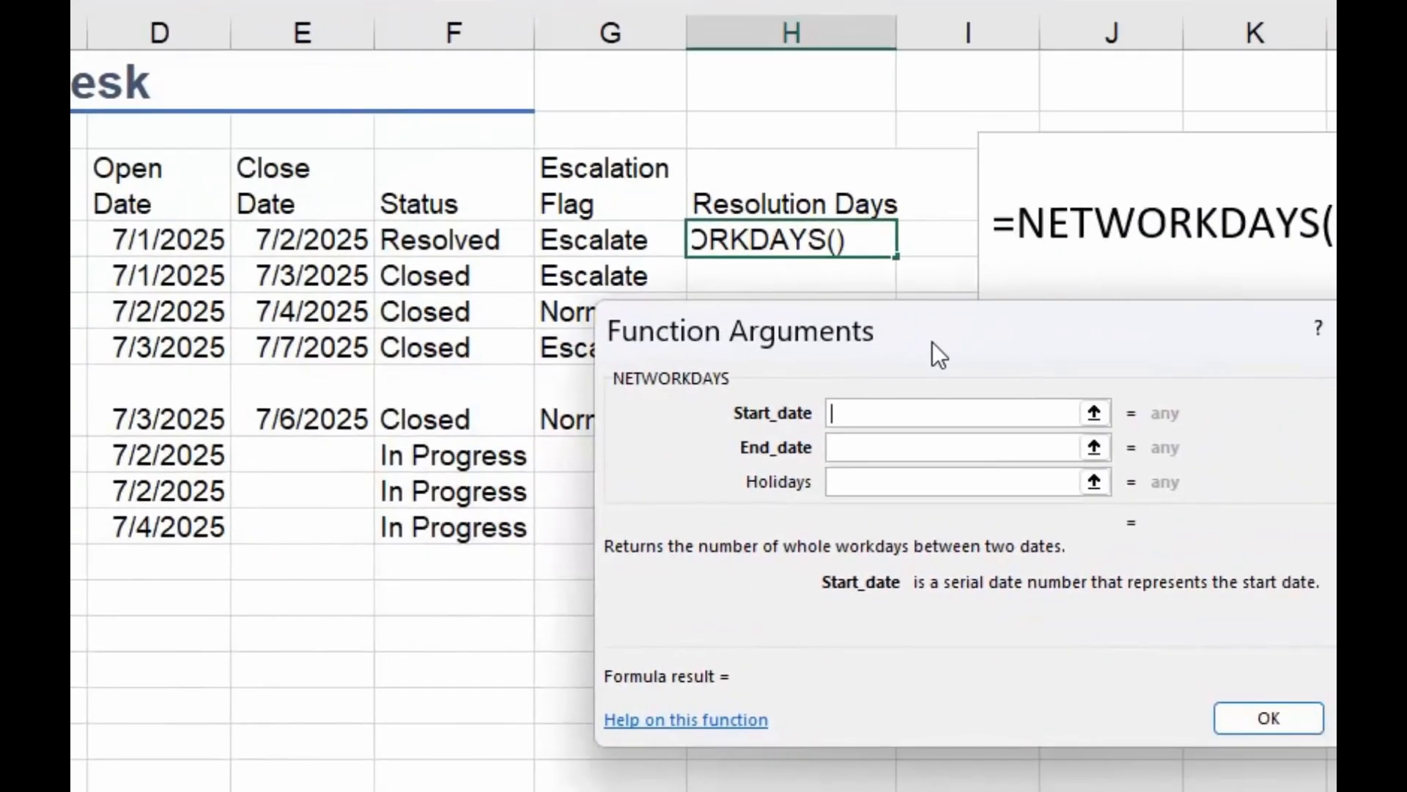
left_click(184, 238)
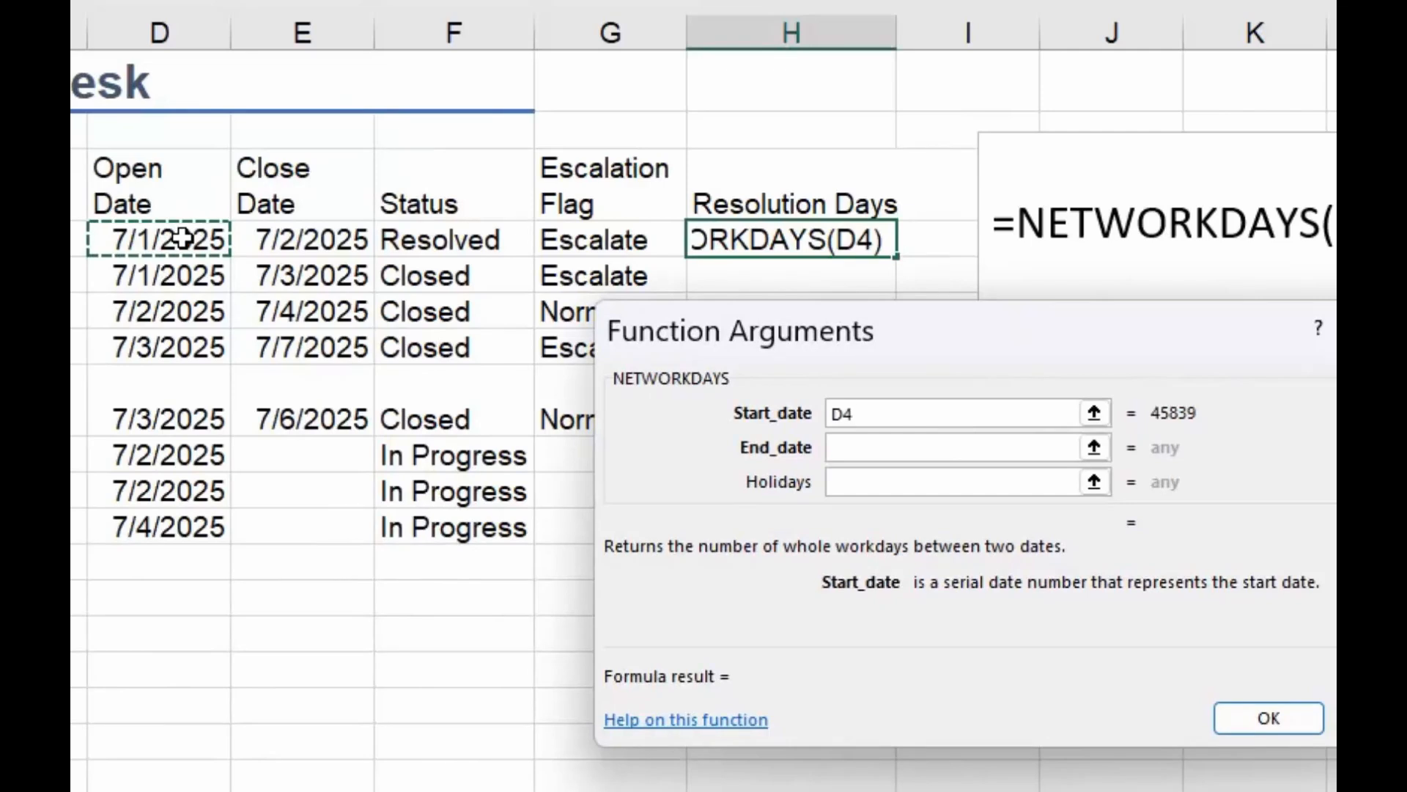
left_click(887, 450)
left_click(325, 252)
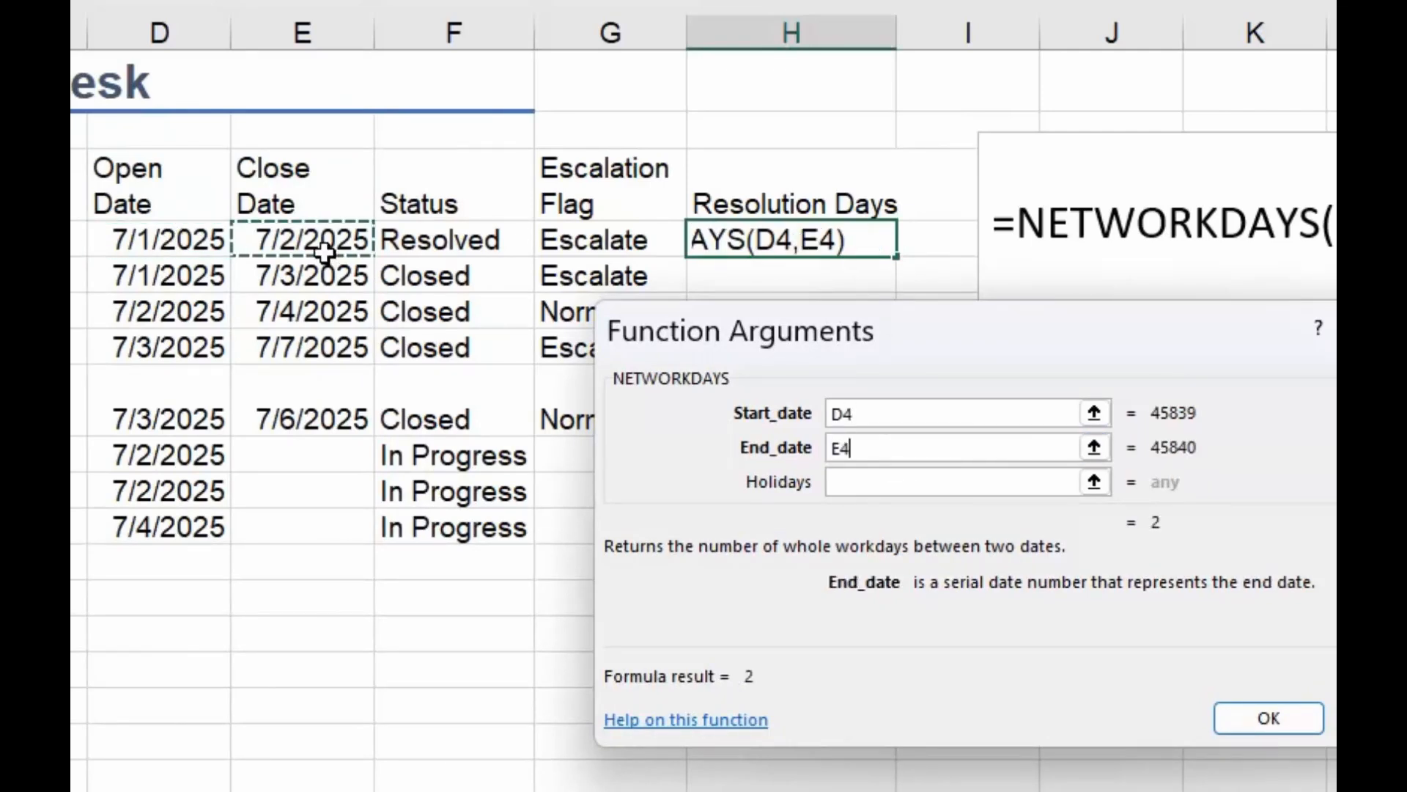
left_click(1269, 719)
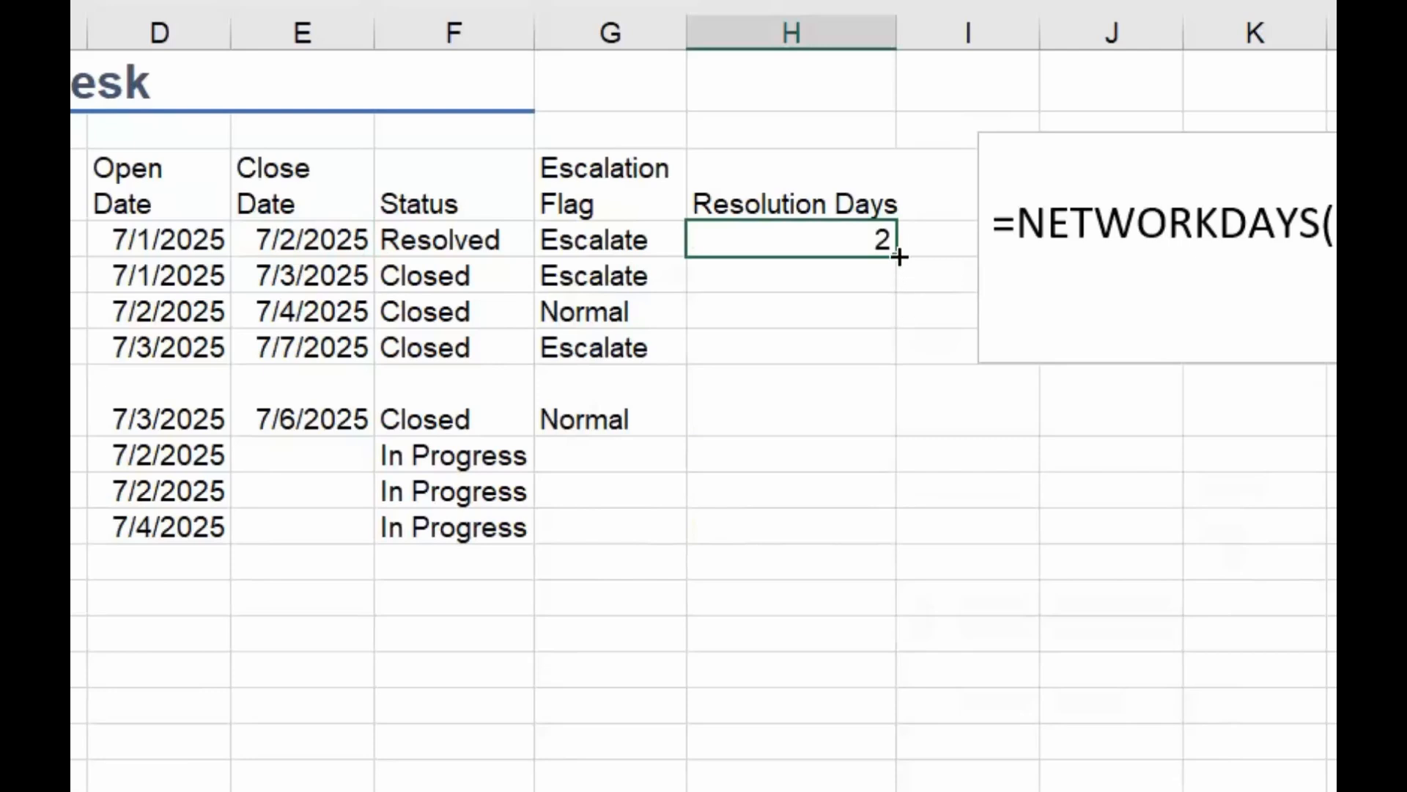
left_click_drag(897, 256, 878, 419)
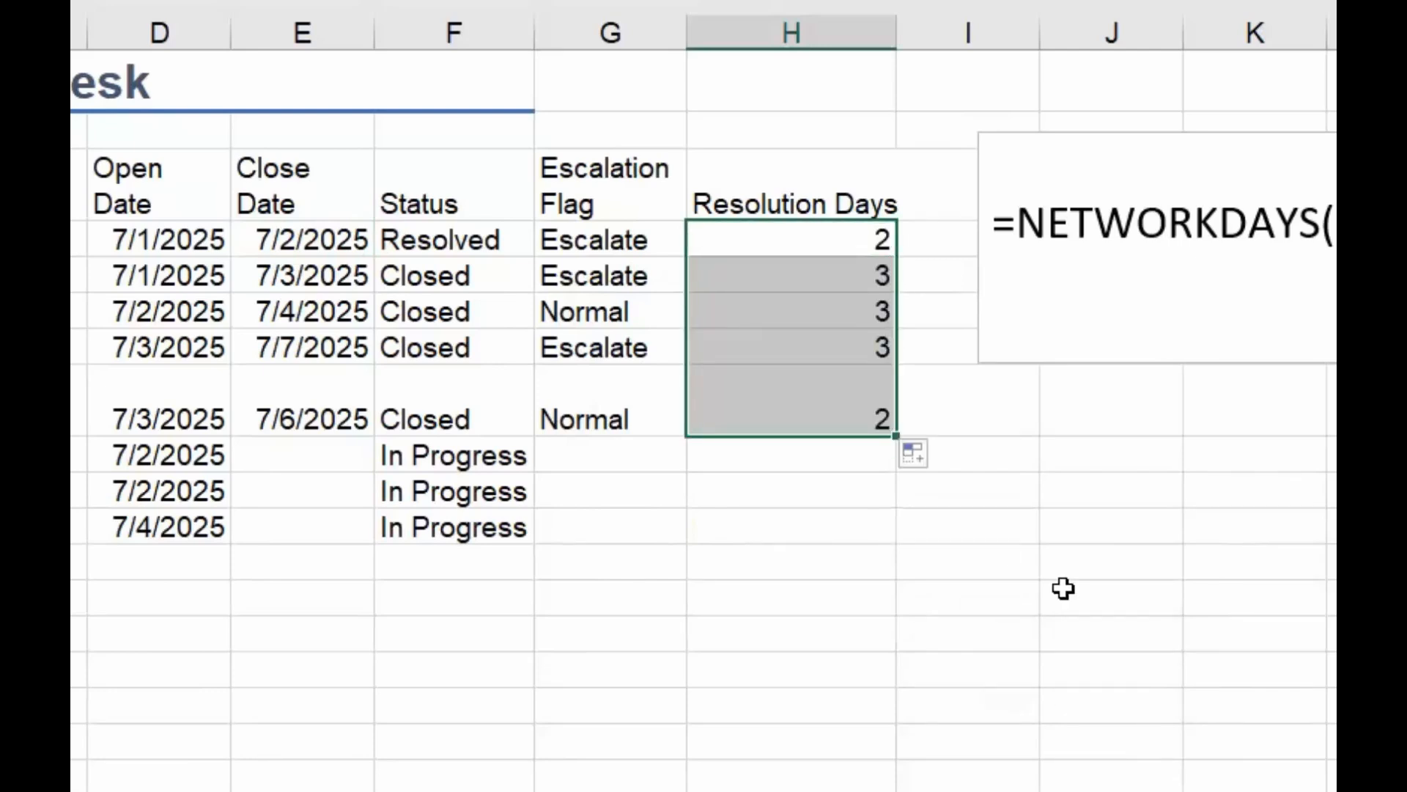